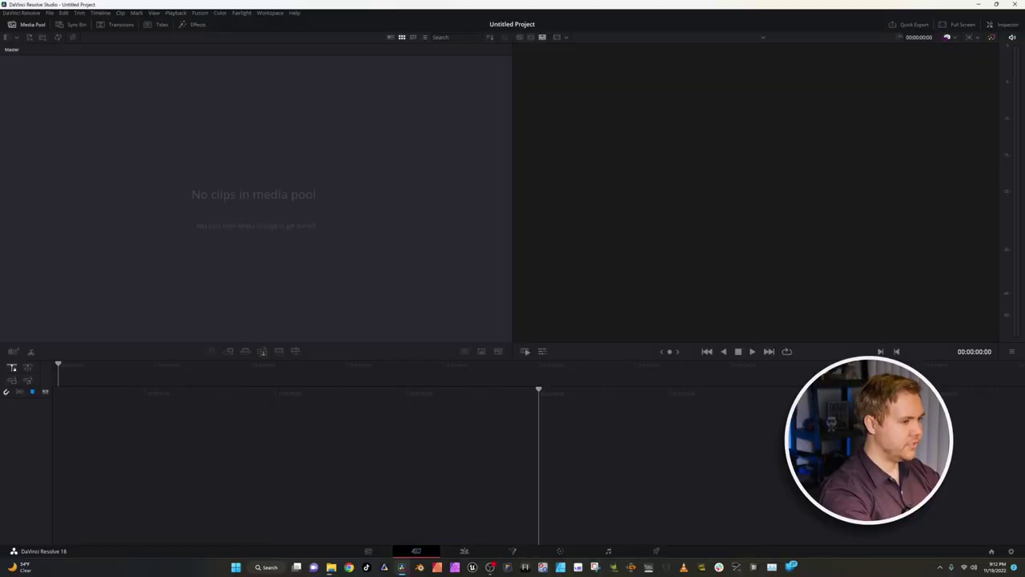
# Open Project Settings and leave the video monitoring format at HD 720p 24
pyautogui.click(1012, 552)
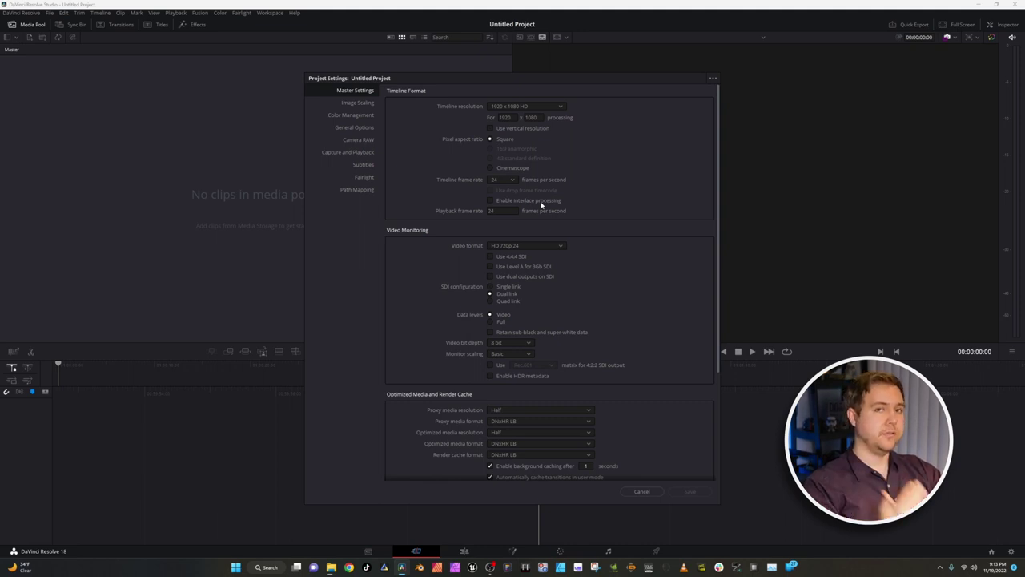
pyautogui.click(526, 246)
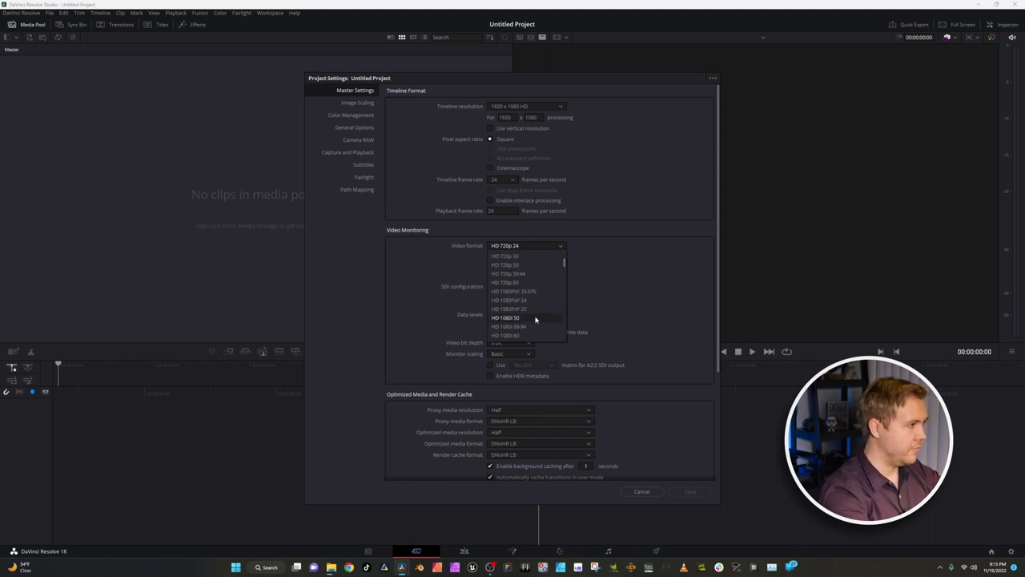
pyautogui.click(595, 268)
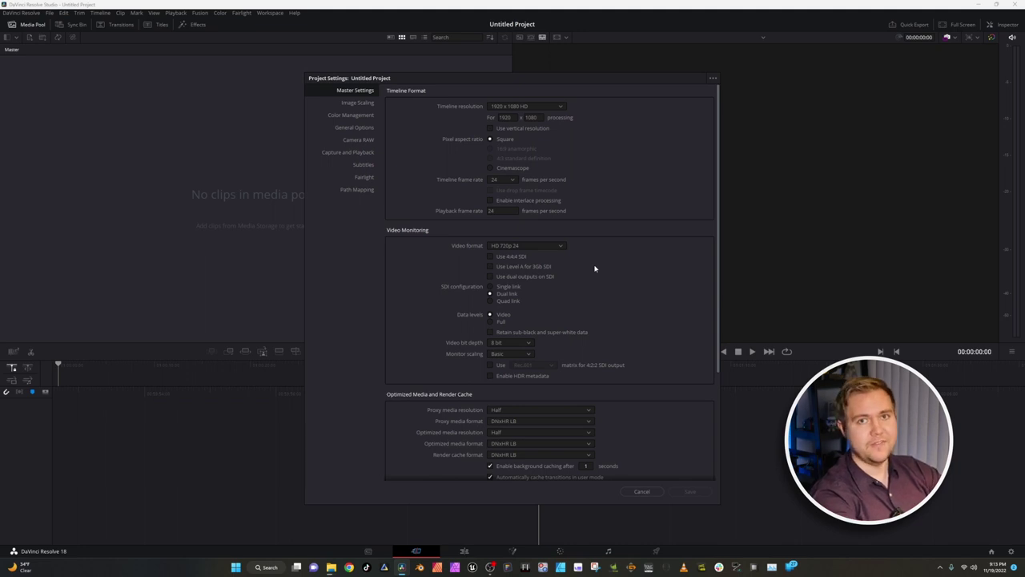
pyautogui.scroll(-2, 596, 268)
# Keep video bit depth at 8 bit and scroll down to Optimized Media and Render Cache
pyautogui.click(509, 294)
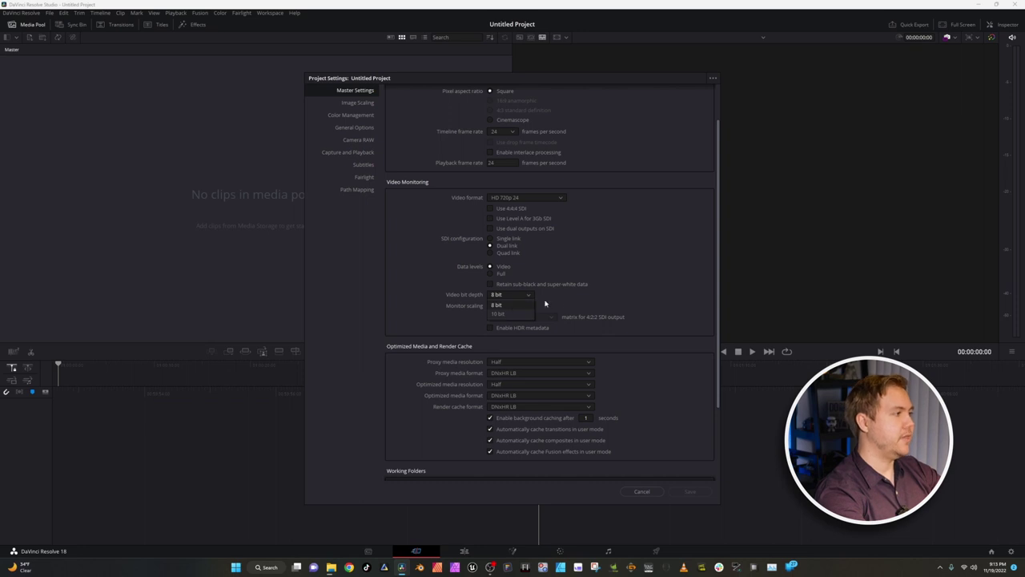
pyautogui.click(505, 304)
pyautogui.scroll(-2, 446, 328)
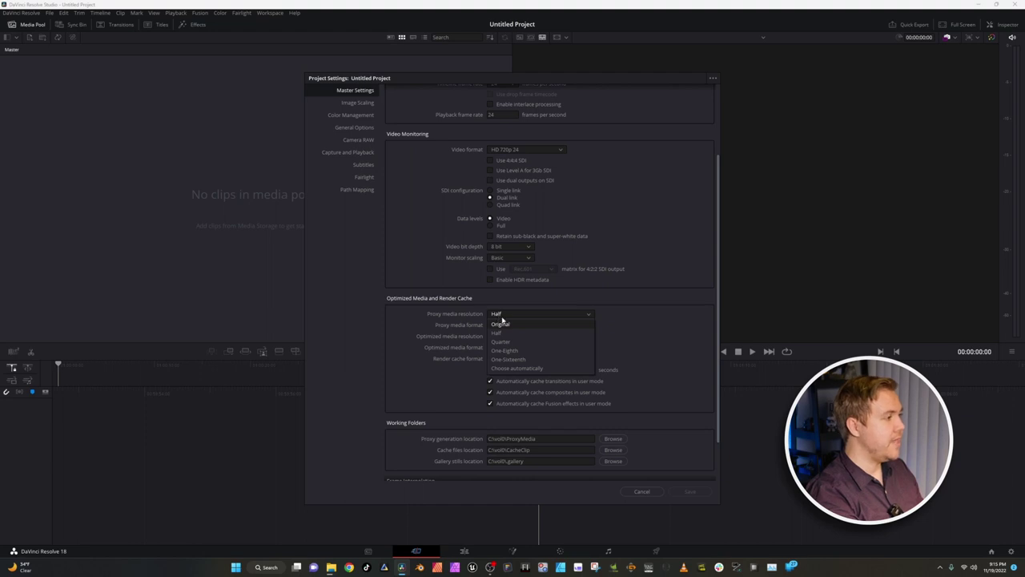
# Set proxy media resolution to Original and keep the proxy media format at DNxHR LB
pyautogui.click(502, 324)
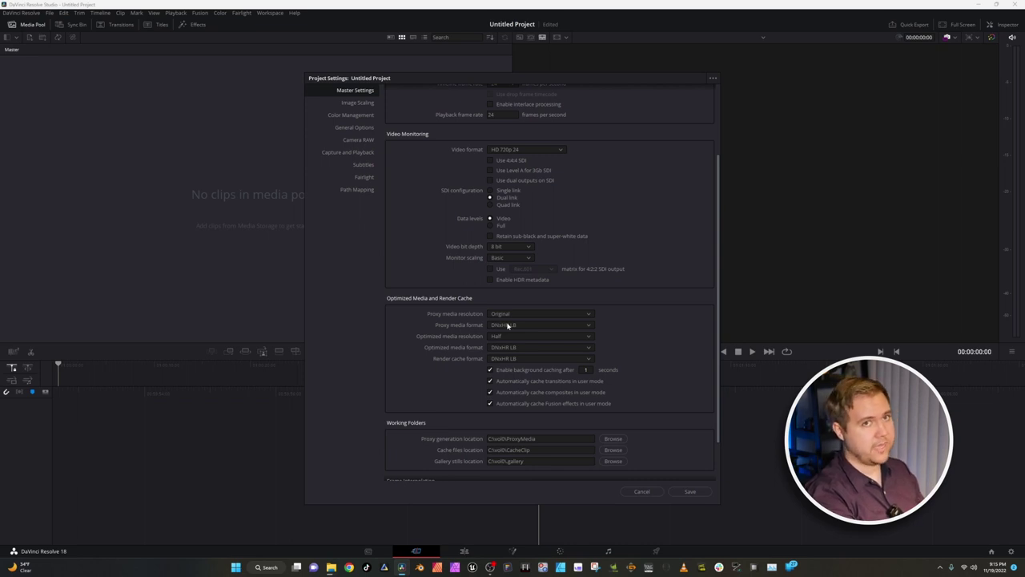
pyautogui.click(513, 325)
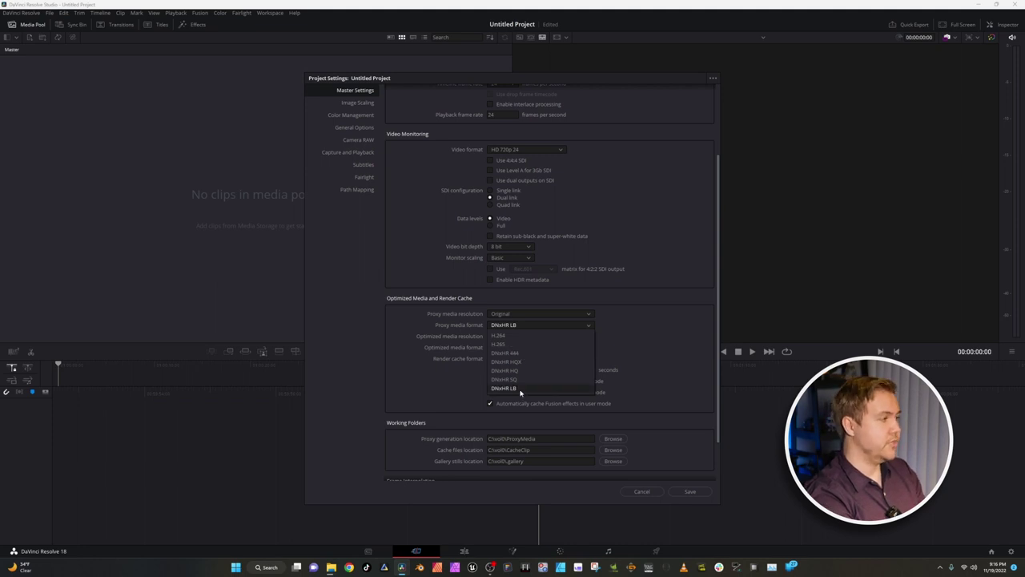
pyautogui.press('Escape')
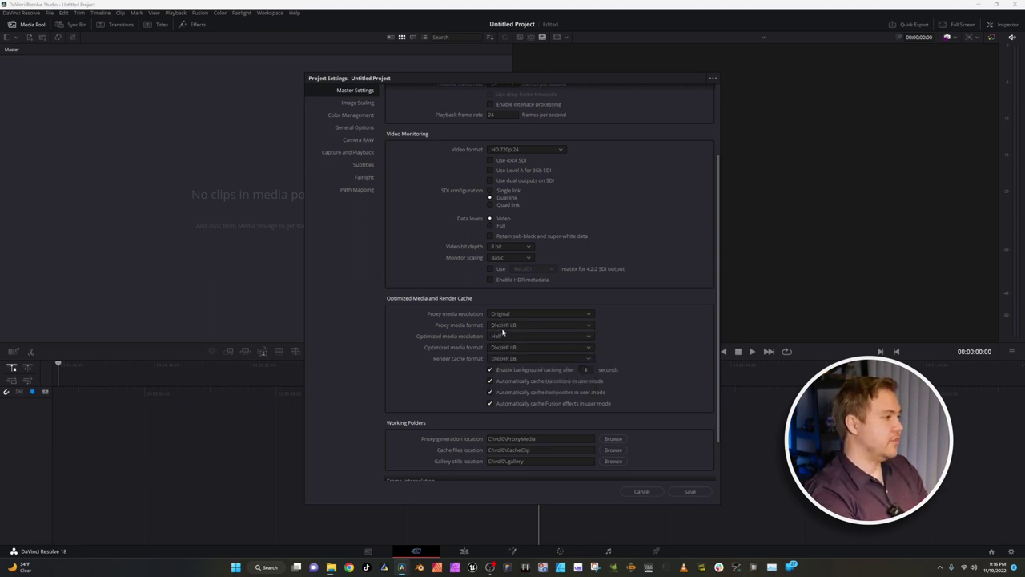
pyautogui.click(512, 326)
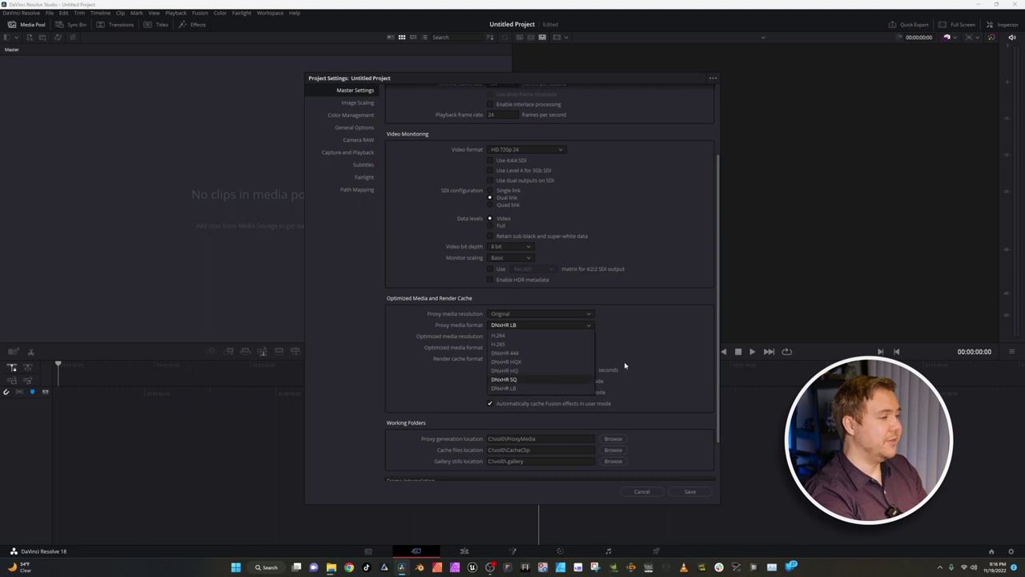
pyautogui.click(657, 338)
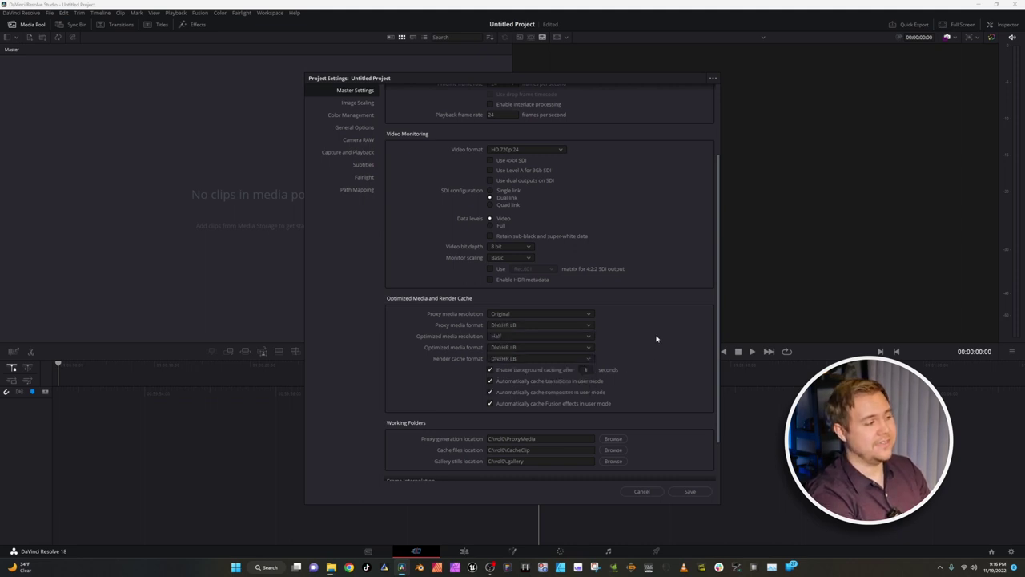
# Review the optimized media resolution choices, then select all four MOV clips and right-click them
pyautogui.click(546, 337)
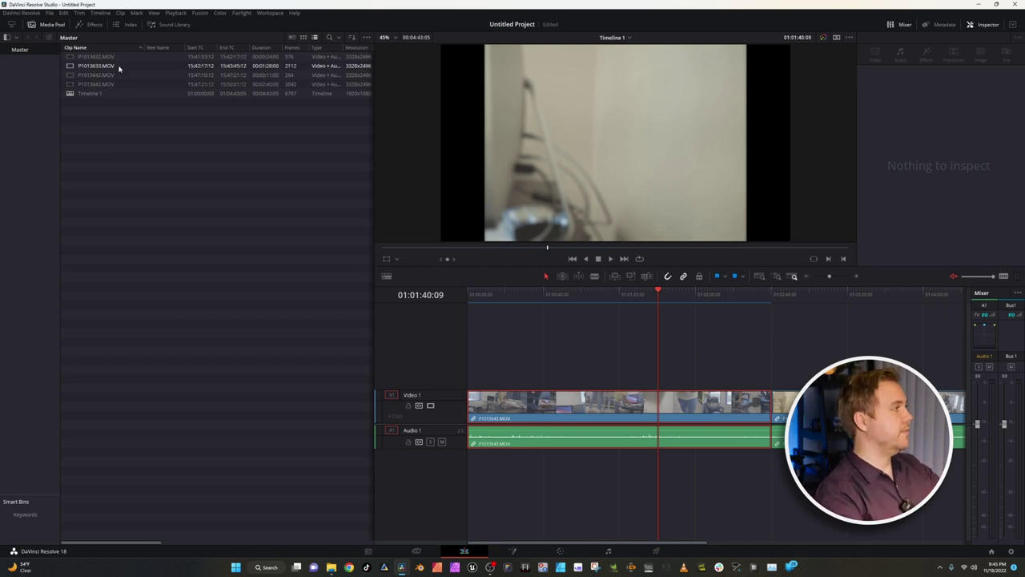
pyautogui.click(119, 56)
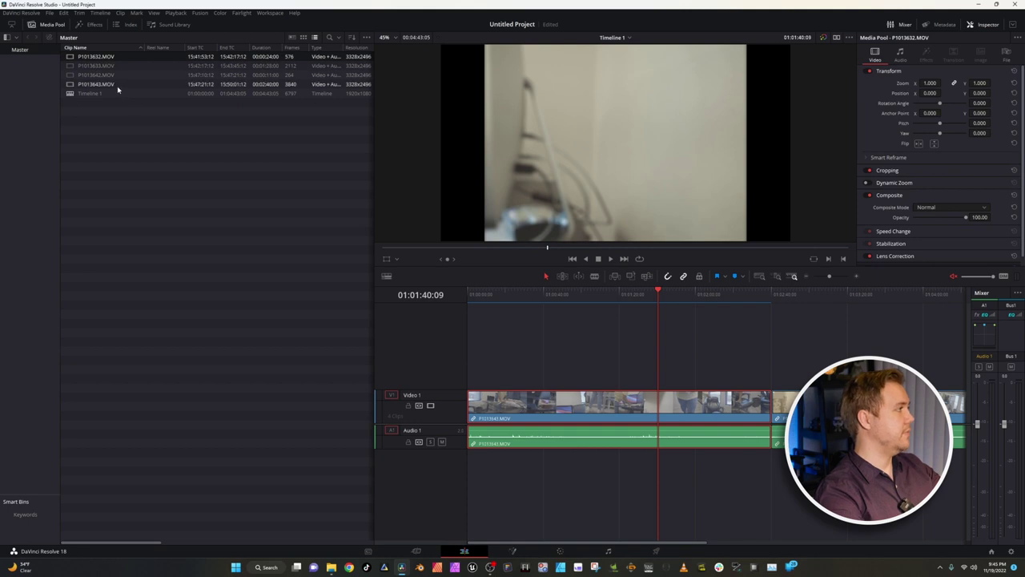
pyautogui.keyDown('shift'); pyautogui.click(119, 83); pyautogui.keyUp('shift')
pyautogui.rightClick(124, 77)
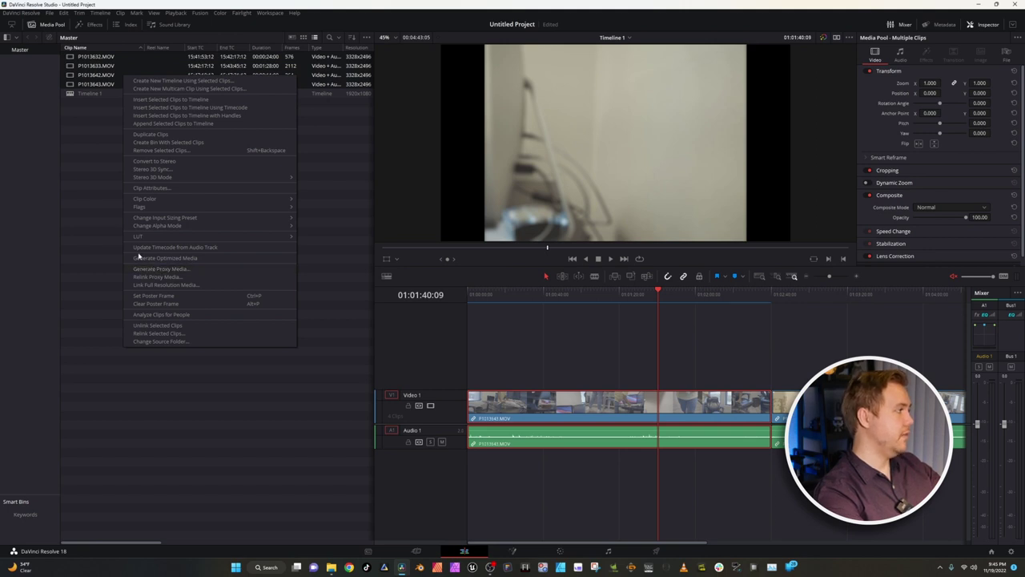
# Dismiss the clip context menu without choosing a command
pyautogui.click(338, 258)
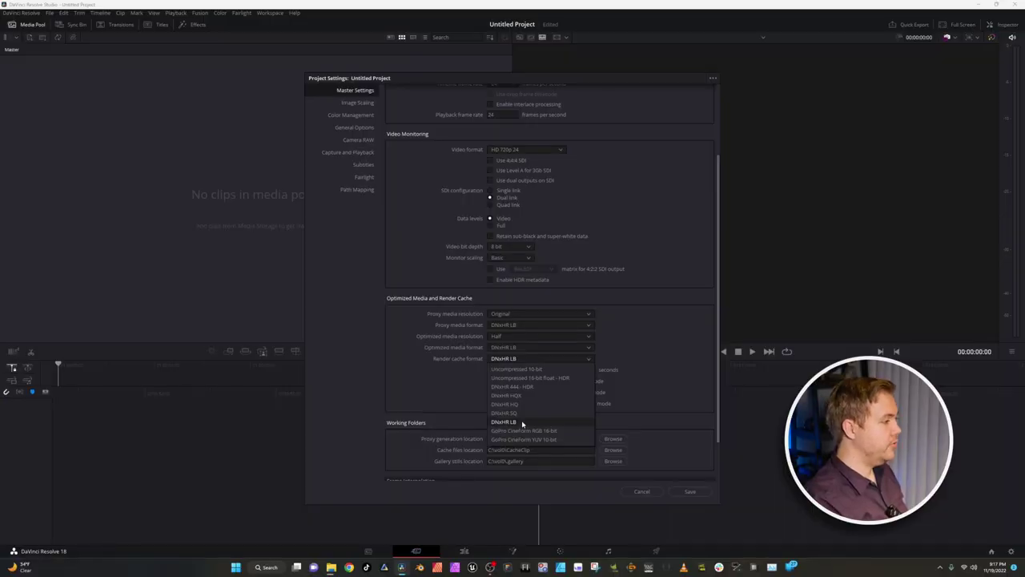
# Leave the render cache format at DNxHR LB
pyautogui.click(522, 423)
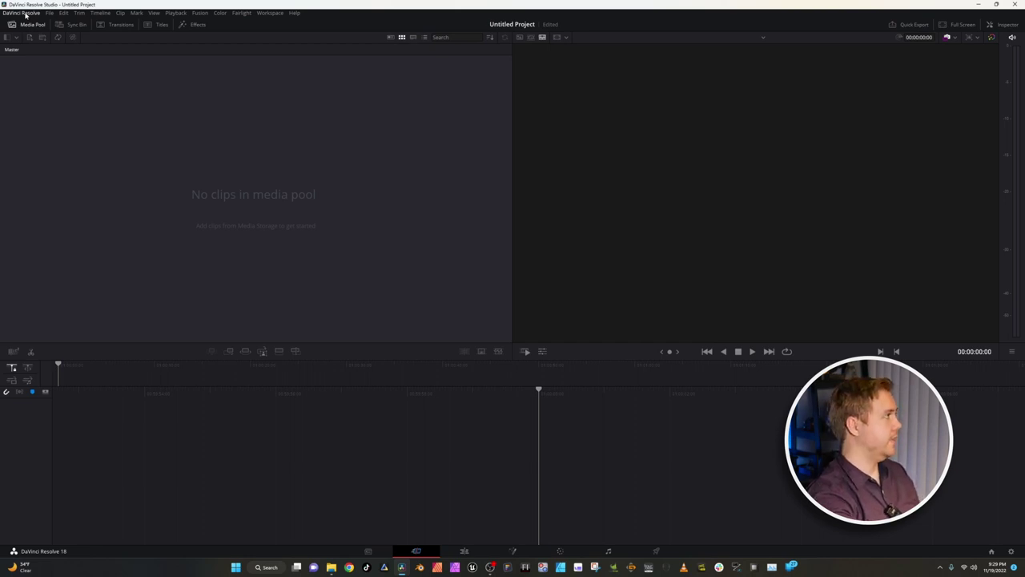
# In Preferences, set GPU selection and GPU processing mode to Auto, with CUDA kept
pyautogui.click(26, 14)
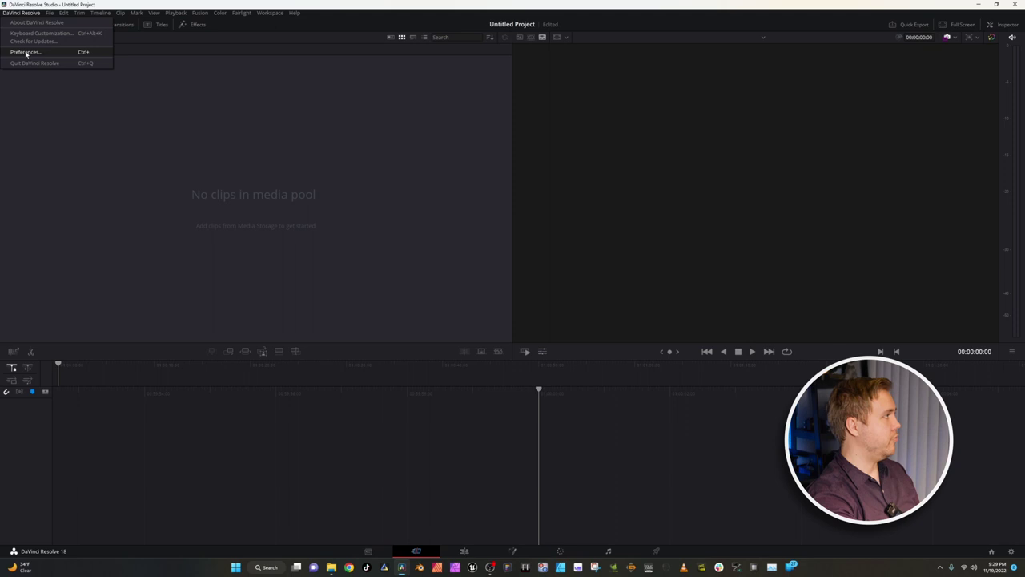
pyautogui.click(25, 53)
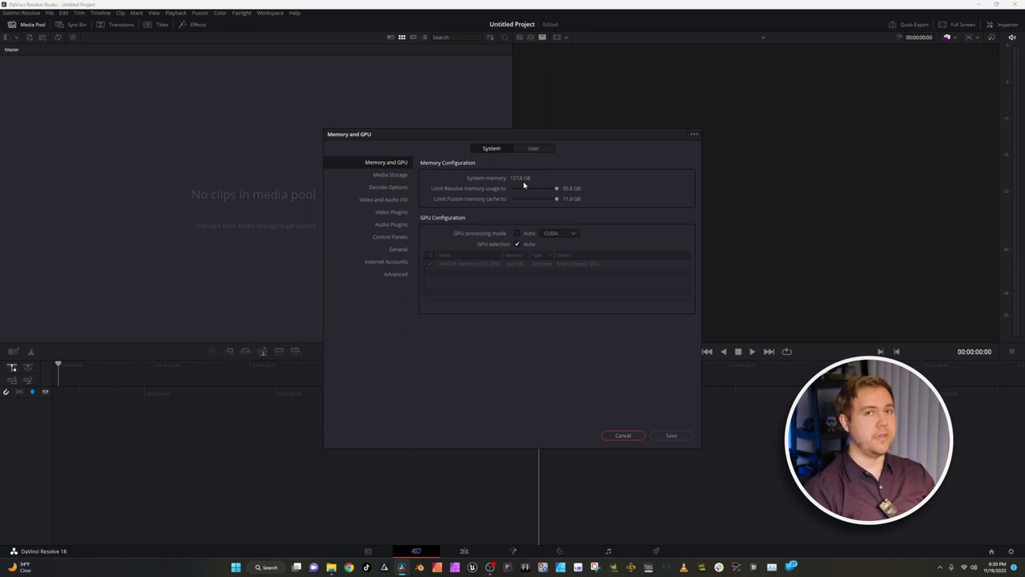
pyautogui.click(517, 243)
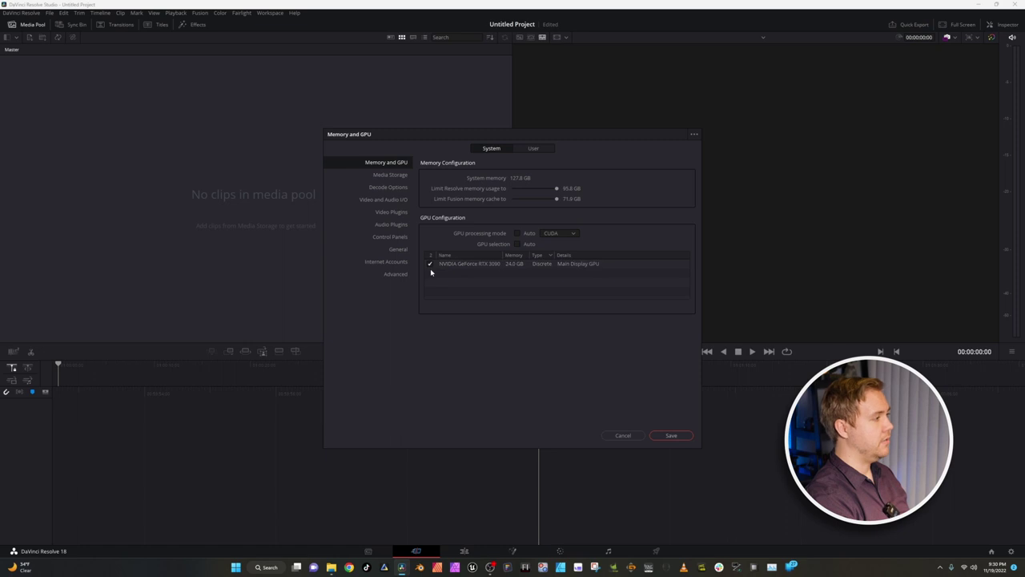
pyautogui.click(517, 243)
pyautogui.click(560, 233)
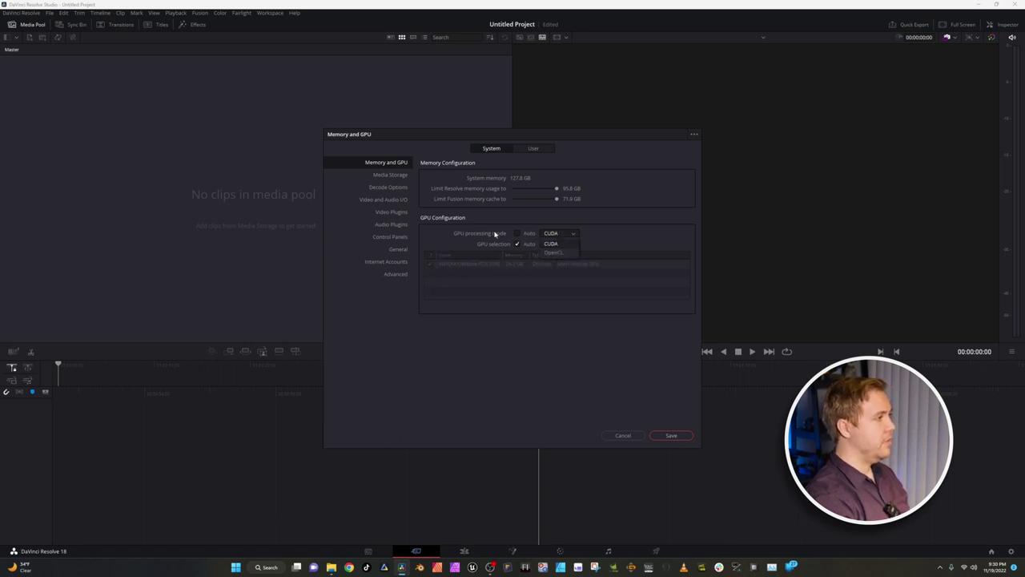
pyautogui.click(559, 245)
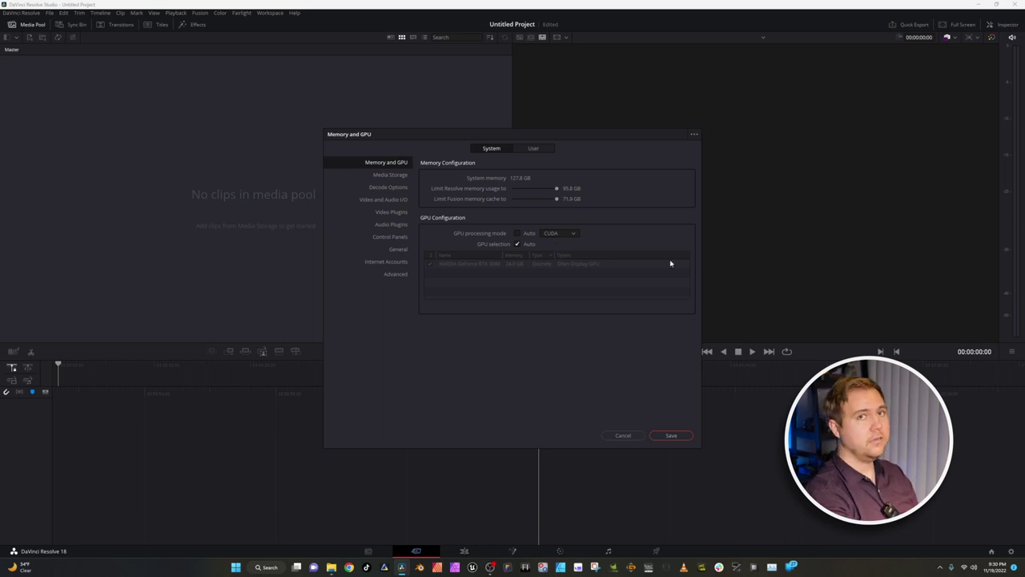
pyautogui.click(519, 234)
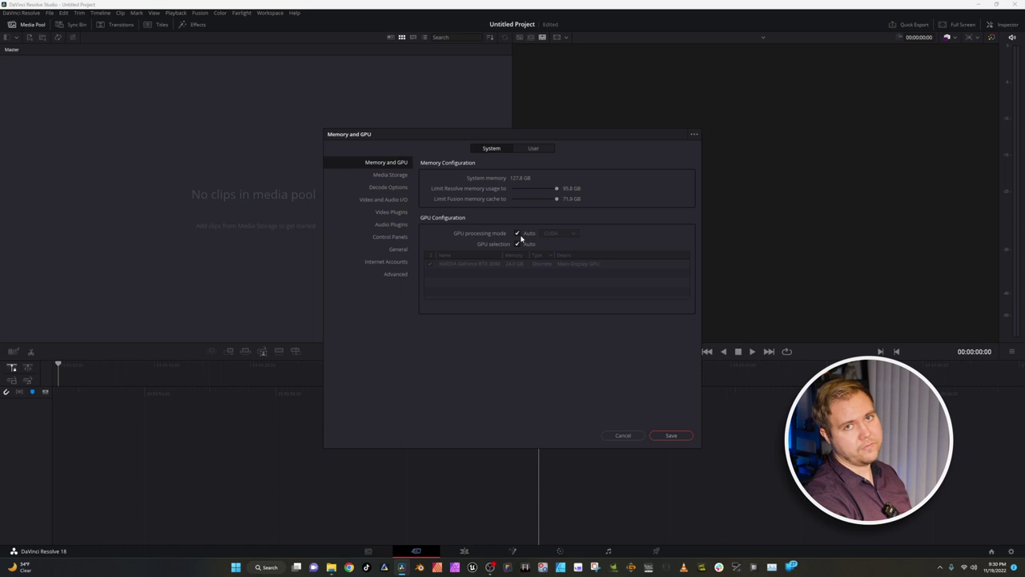
# Switch GPU processing mode back to manual CUDA and lower the Fusion memory cache limit
pyautogui.click(519, 234)
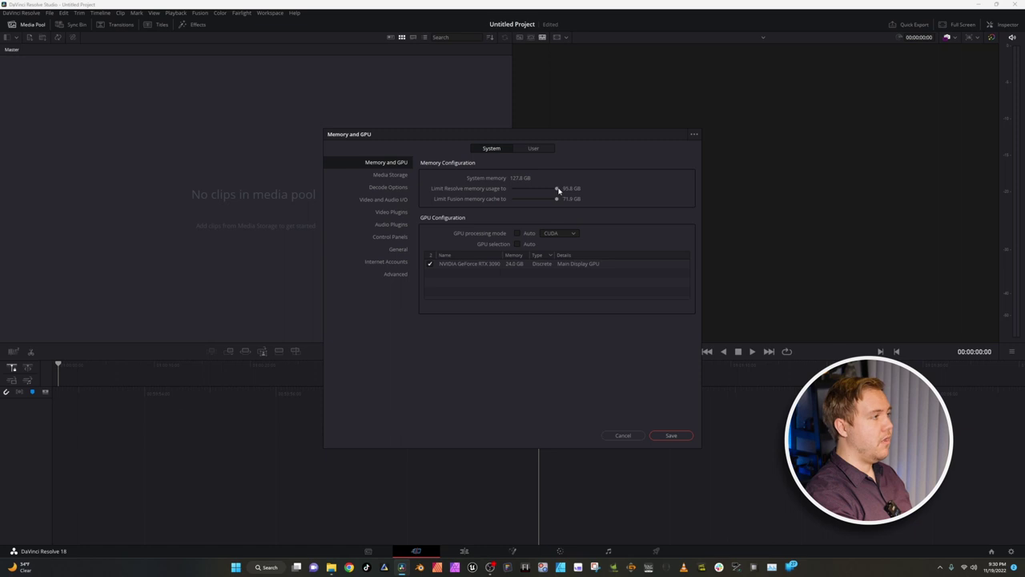
pyautogui.moveTo(556, 198); pyautogui.dragTo(526, 200)
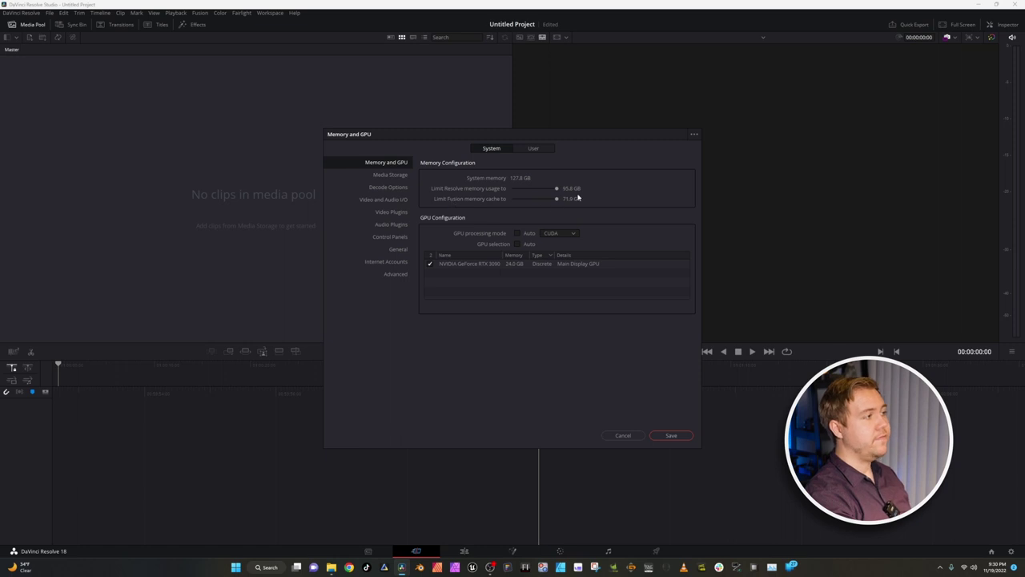
pyautogui.moveTo(557, 199); pyautogui.dragTo(519, 199)
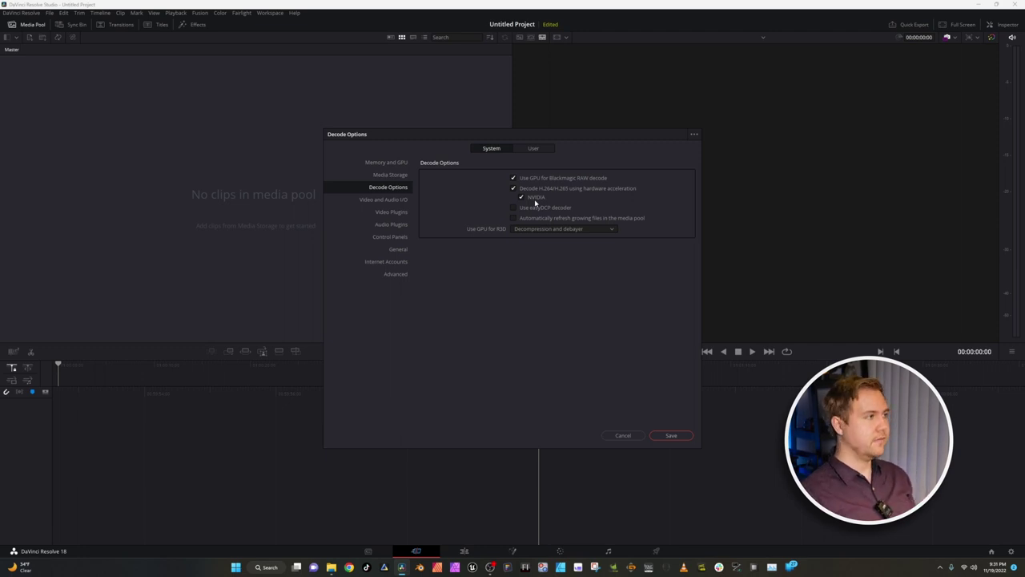
# Switch Preferences to the User tab to show the playback settings
pyautogui.click(533, 149)
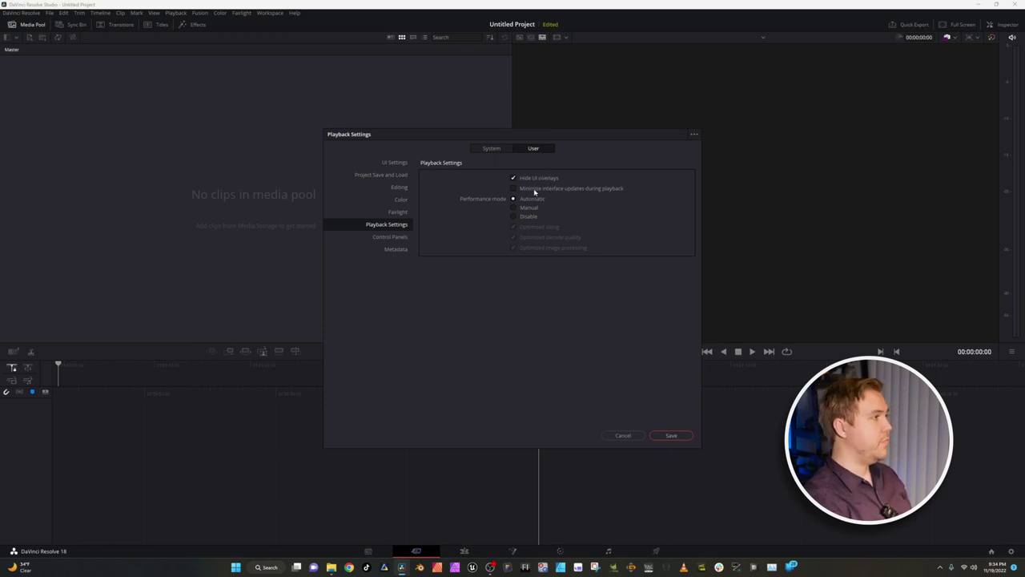
# Toggle Hide UI overlays, set playback performance mode to Manual, then save and confirm the preferences
pyautogui.click(535, 190)
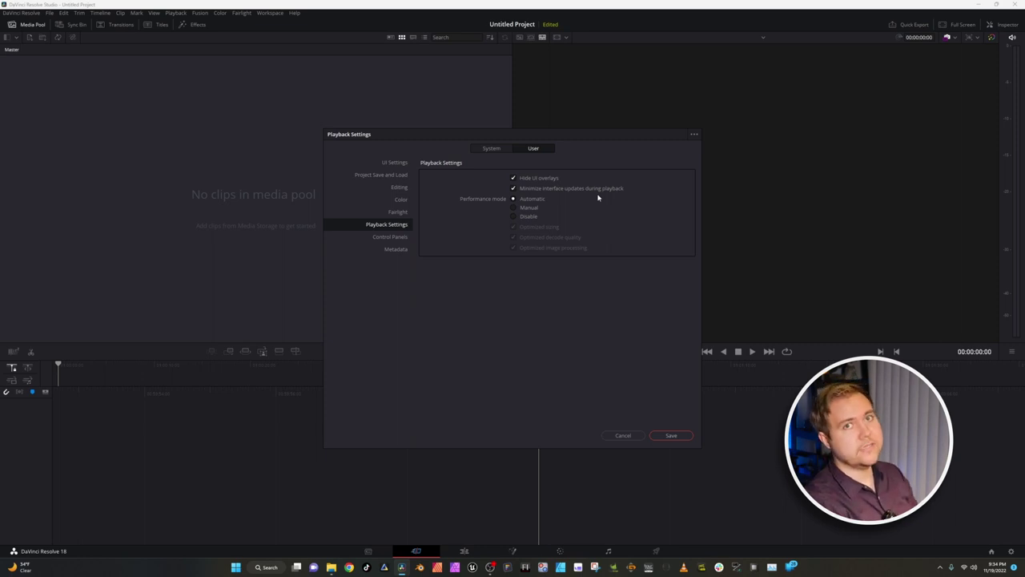
pyautogui.click(532, 207)
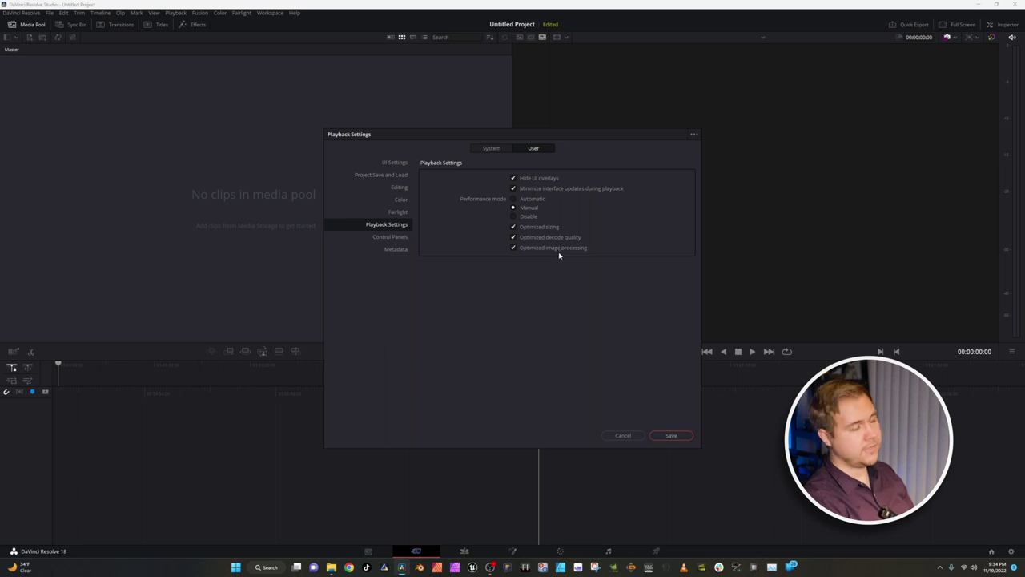
pyautogui.click(395, 249)
pyautogui.click(673, 435)
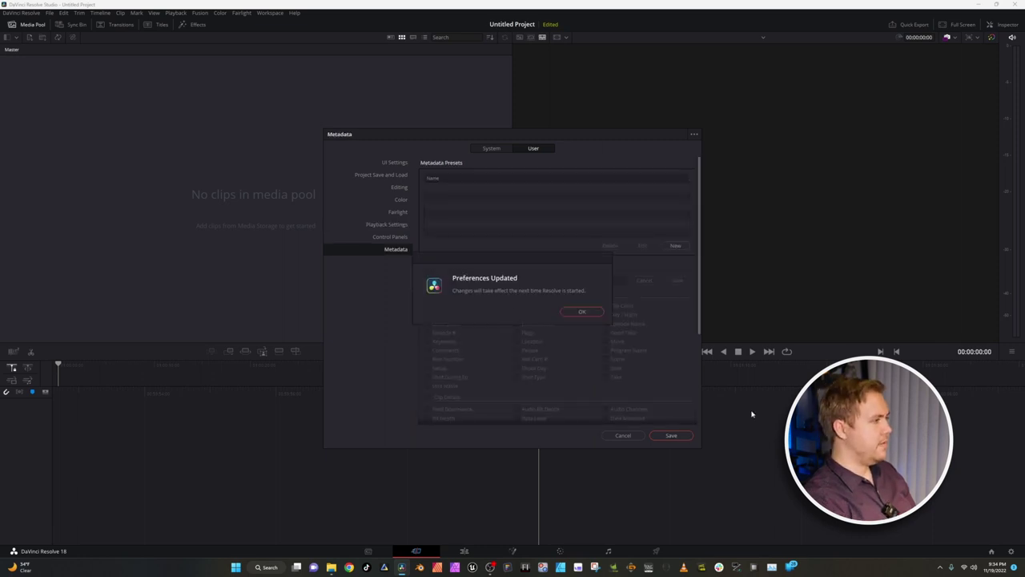
pyautogui.click(580, 312)
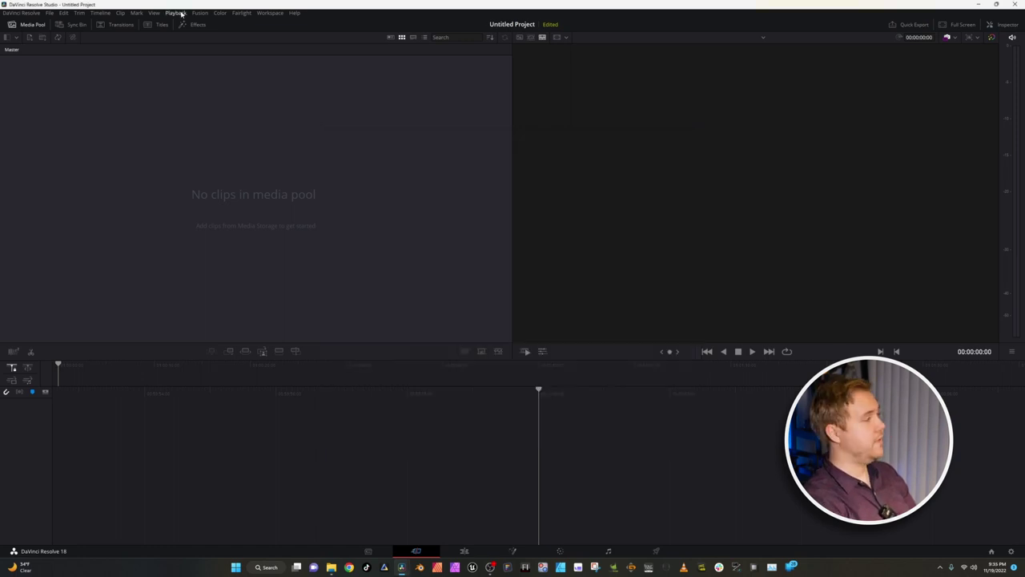
# Set Playback's Timeline Proxy Resolution to Half and review the Render Cache and Fusion Memory Cache options
pyautogui.click(177, 13)
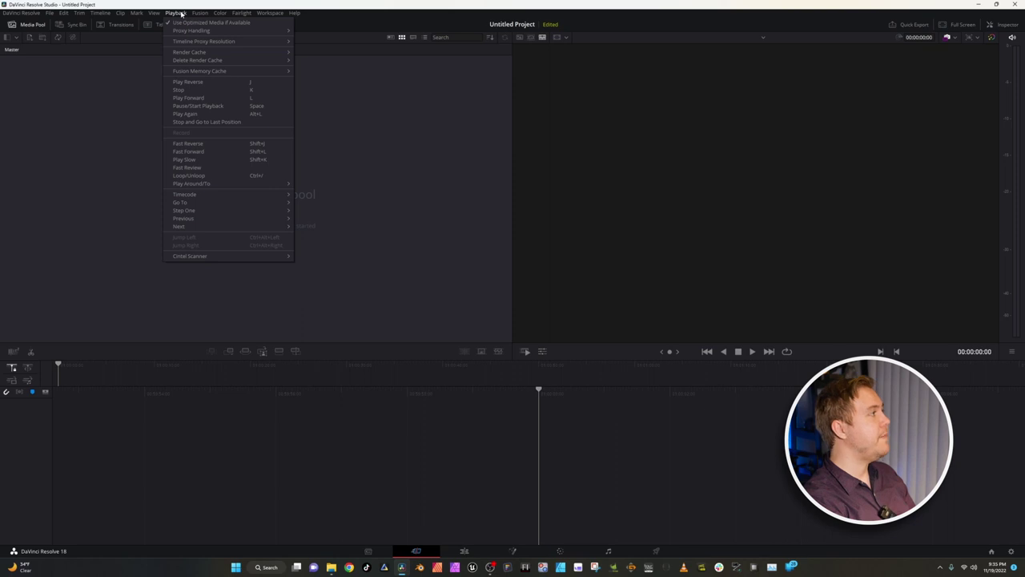
pyautogui.moveTo(200, 32)
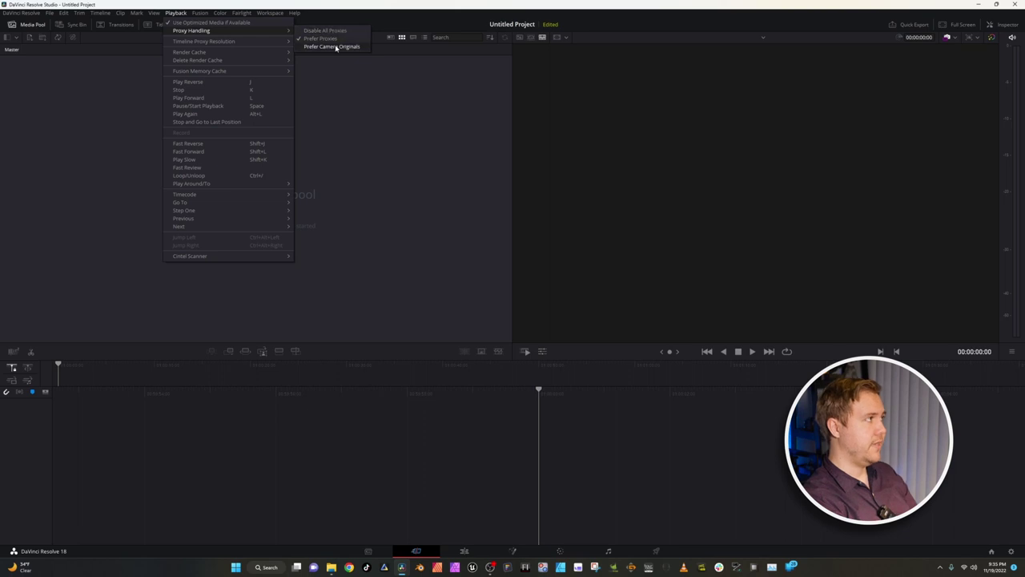
pyautogui.moveTo(234, 44)
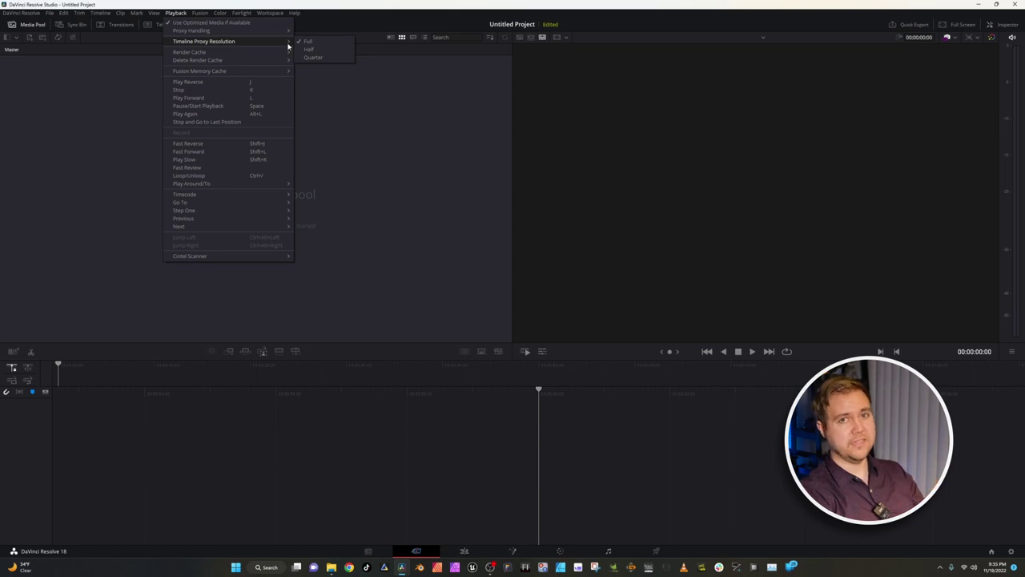
pyautogui.click(308, 49)
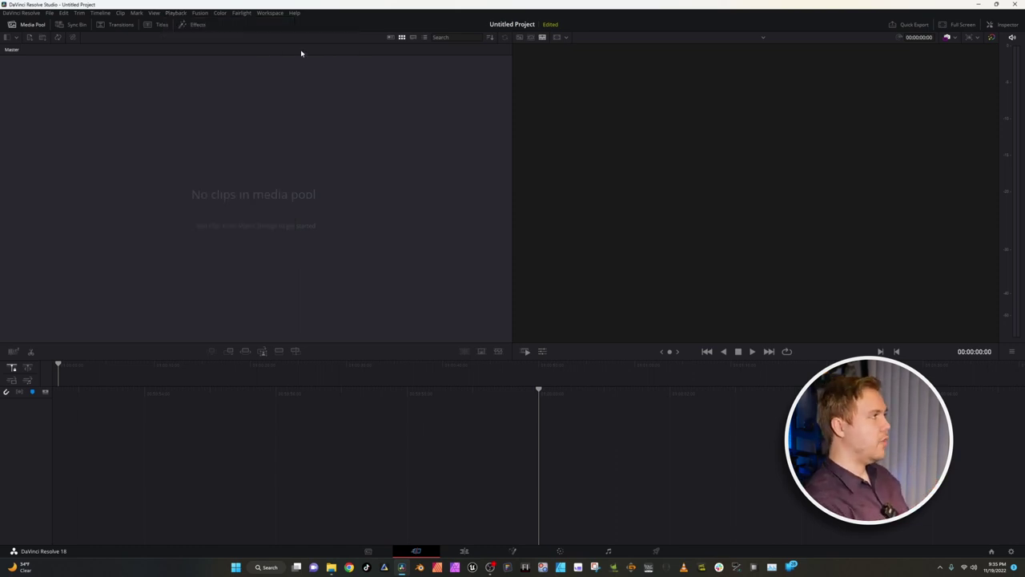
pyautogui.click(176, 13)
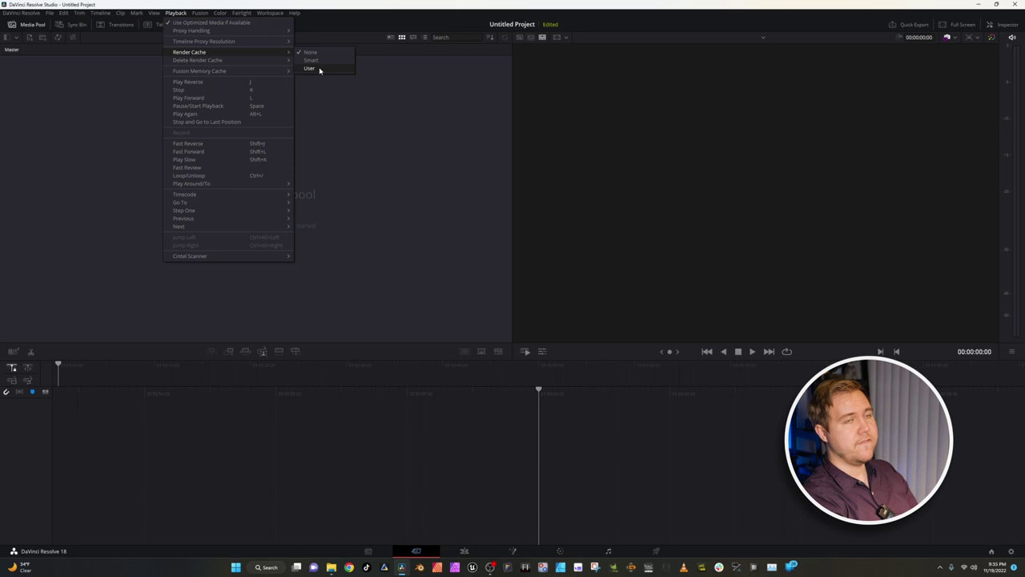
pyautogui.moveTo(235, 72)
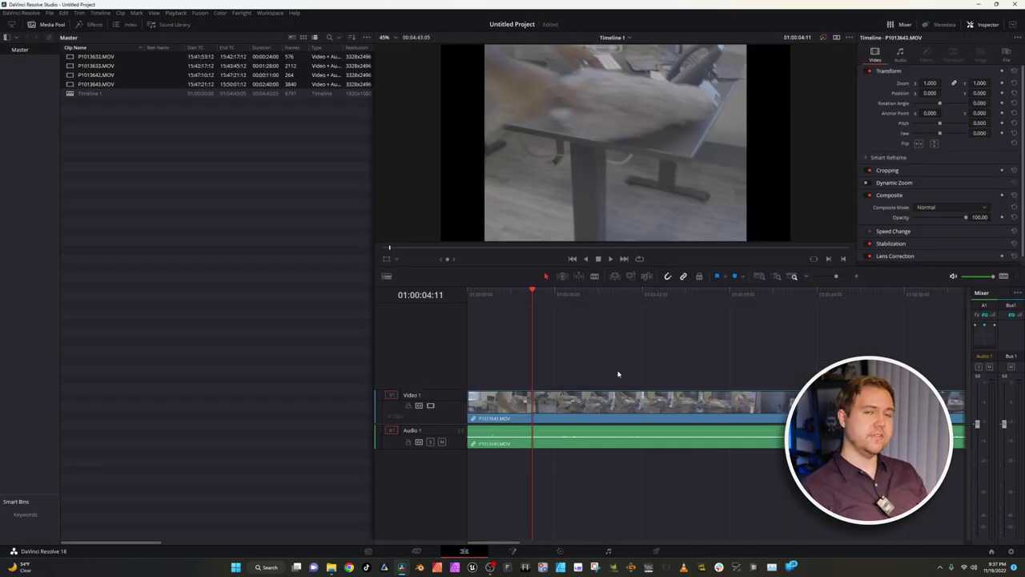
# Set Render Cache Fusion Output to On for the P1013643.MOV timeline clip
pyautogui.click(609, 404)
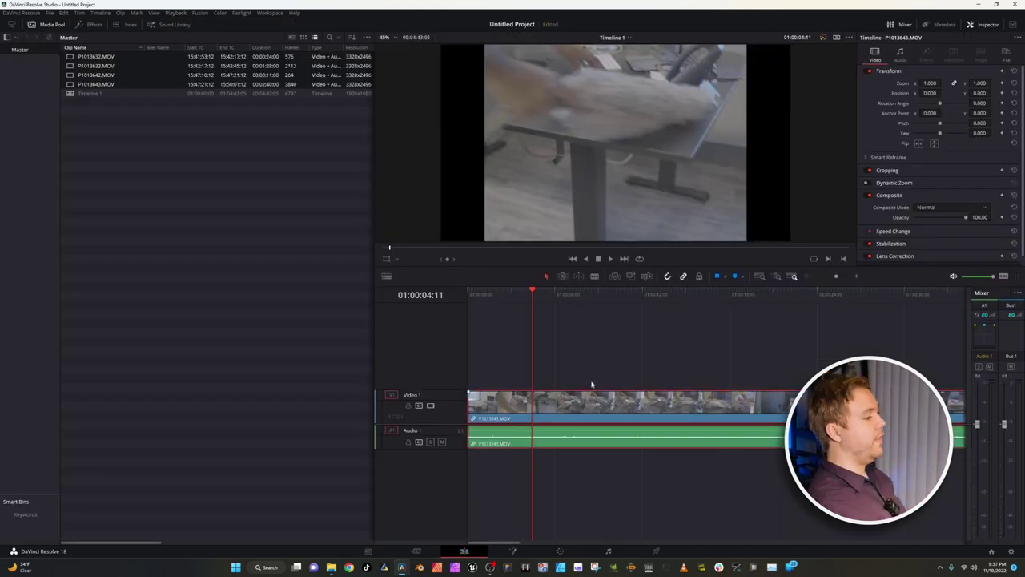
pyautogui.rightClick(656, 409)
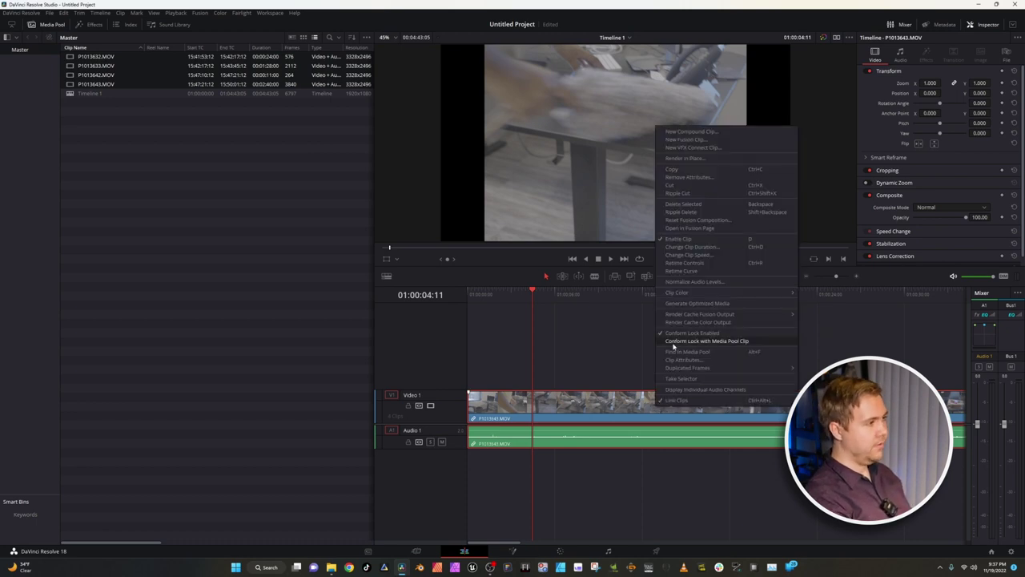
pyautogui.moveTo(776, 317)
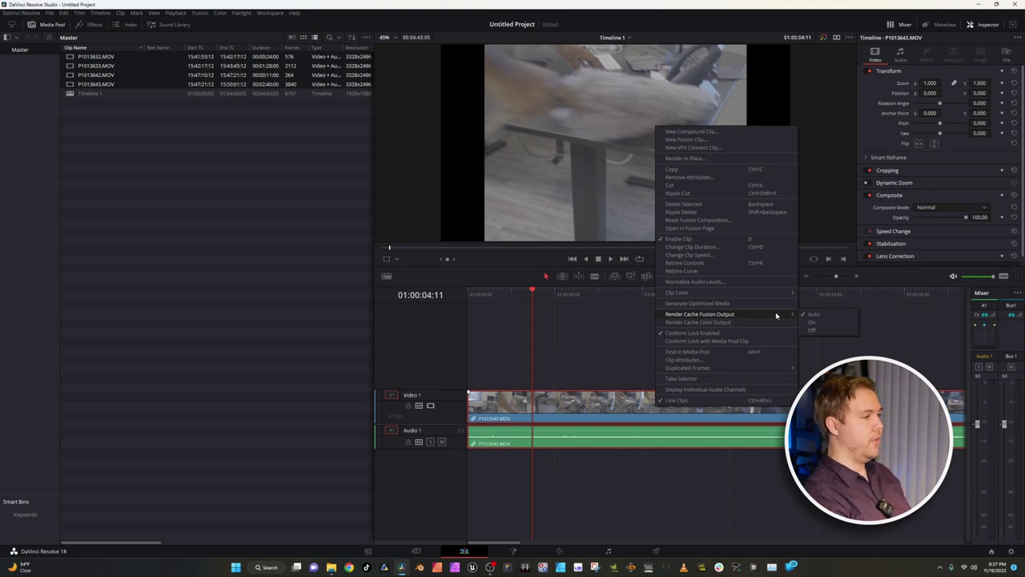
pyautogui.click(827, 323)
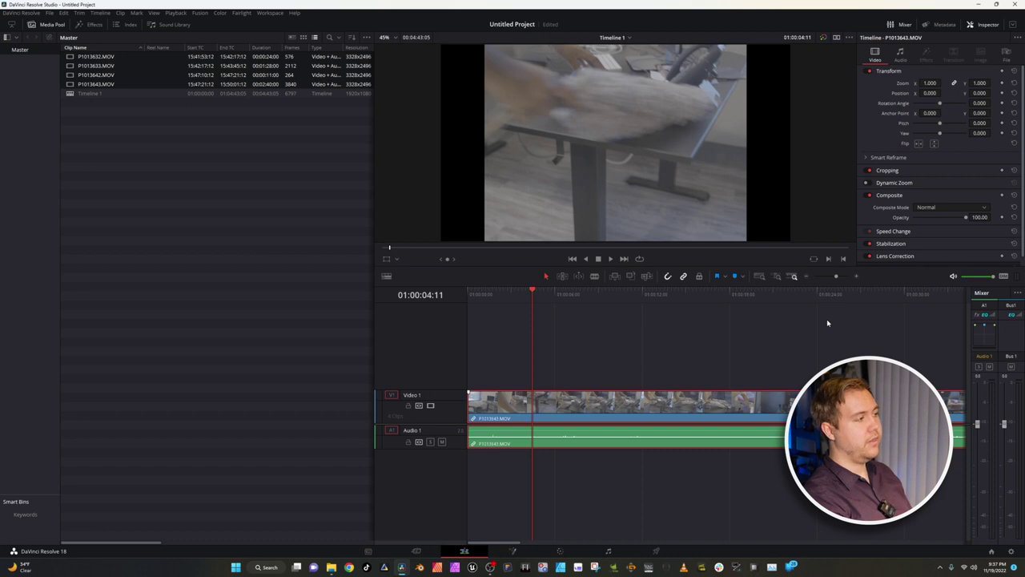
# Mute the timeline audio, then play Timeline 1 from about 7 seconds and from about 31 seconds
pyautogui.click(472, 294)
pyautogui.moveTo(472, 294); pyautogui.dragTo(571, 294)
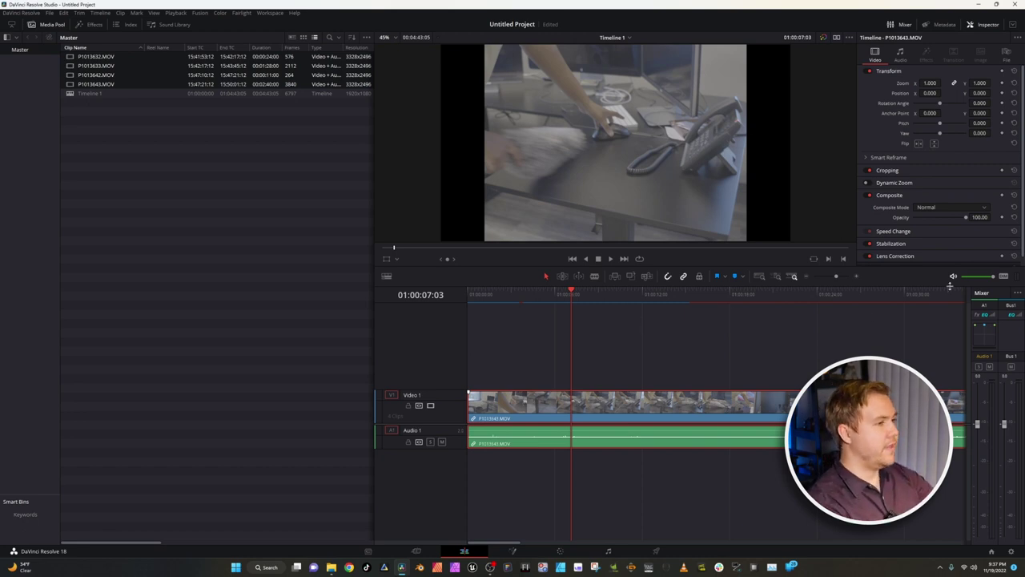
pyautogui.click(955, 276)
pyautogui.press('space')
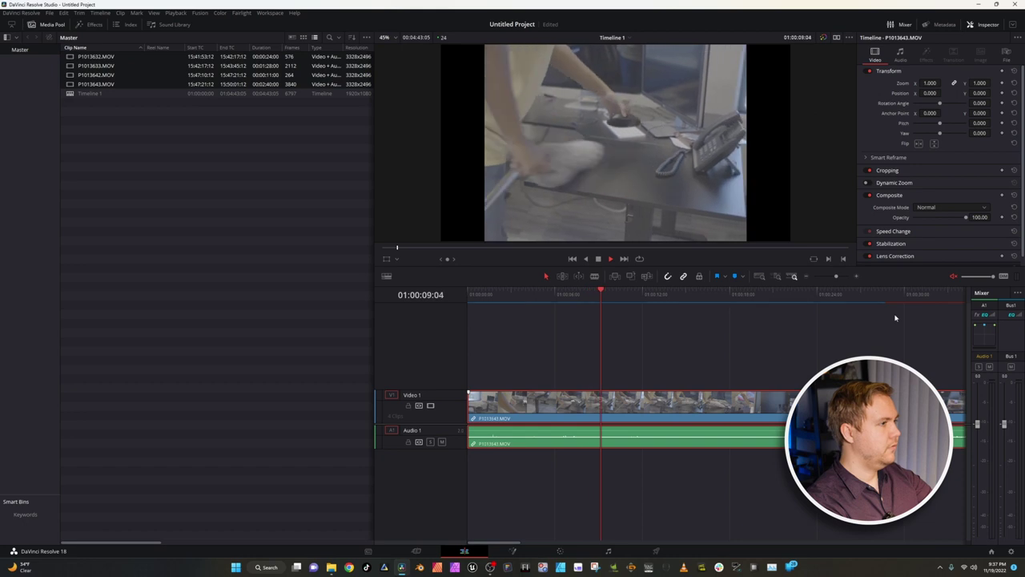
pyautogui.click(924, 300)
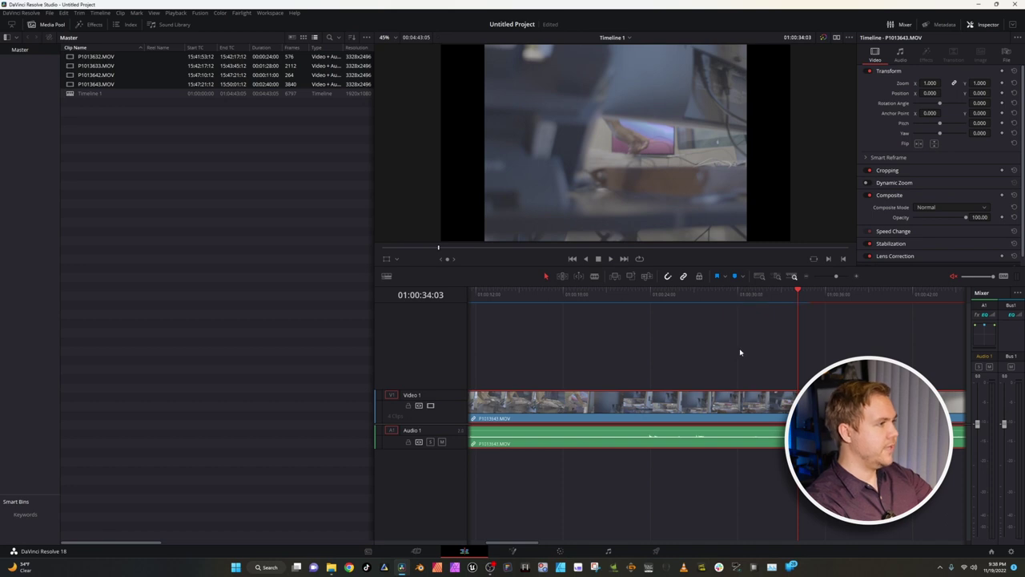
pyautogui.press('space')
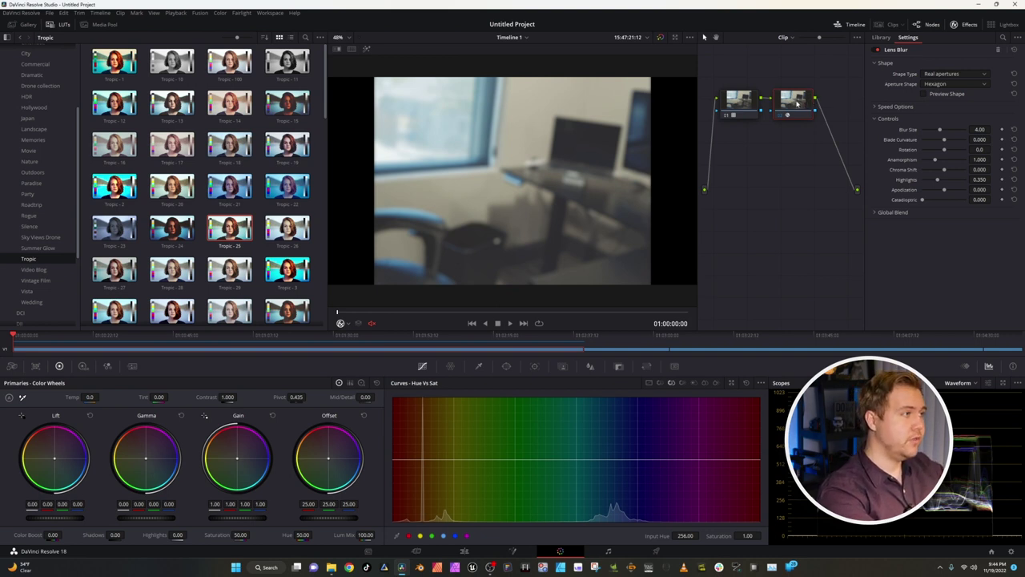
# Set Node Cache to On for the Lens Blur node, then return to the Edit page
pyautogui.rightClick(797, 107)
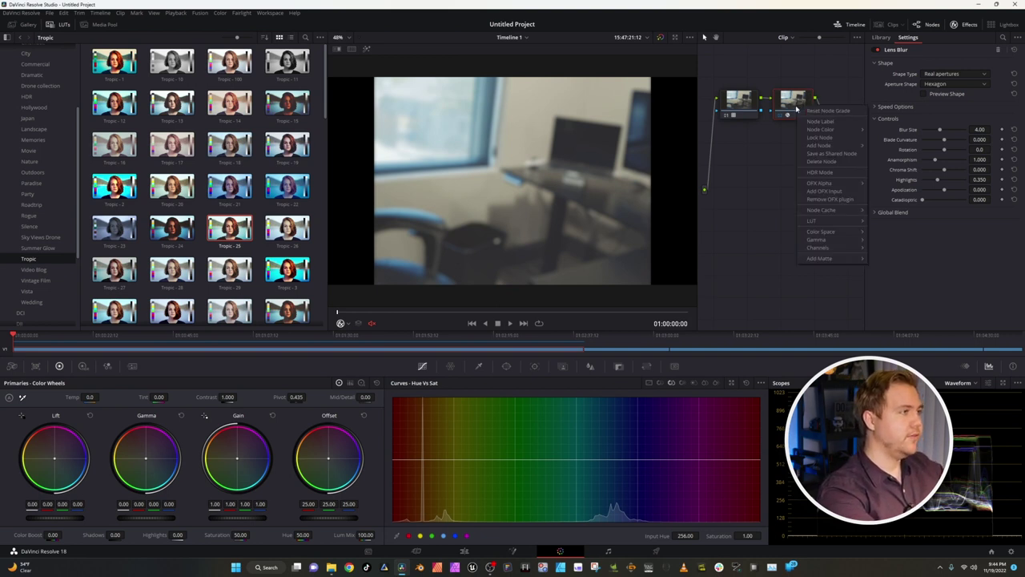
pyautogui.moveTo(812, 213)
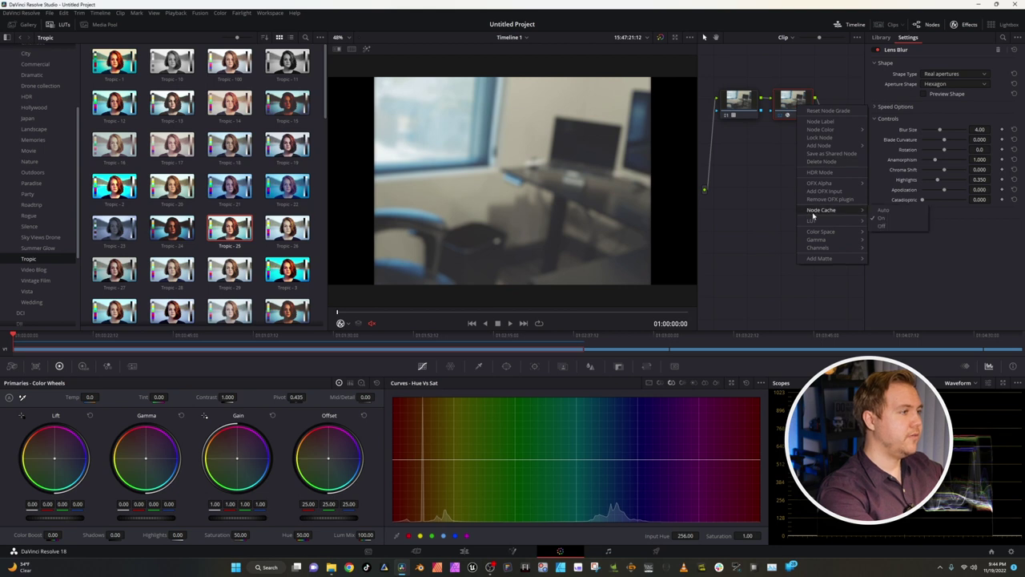
pyautogui.click(881, 218)
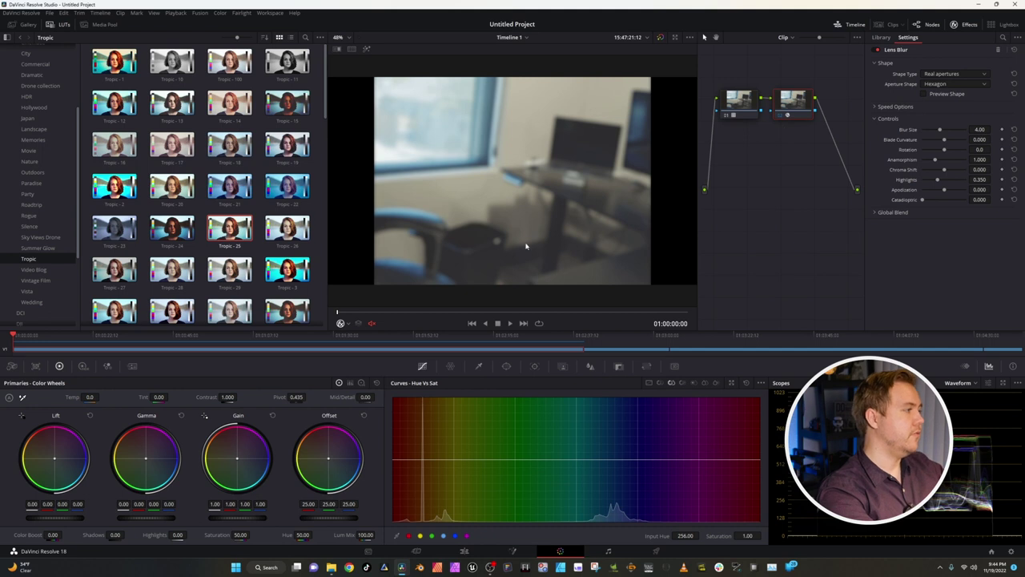
pyautogui.click(556, 312)
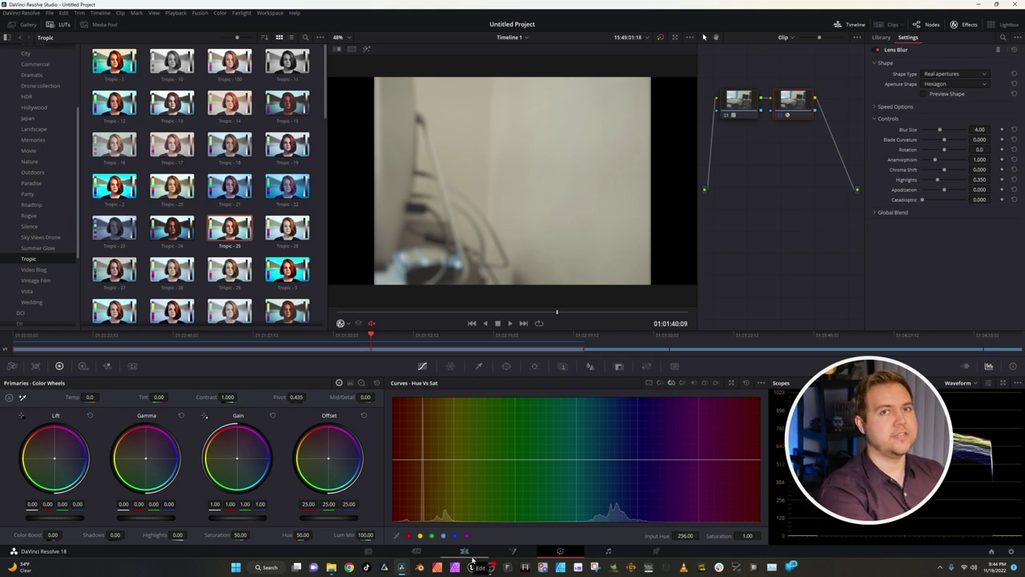
pyautogui.click(467, 552)
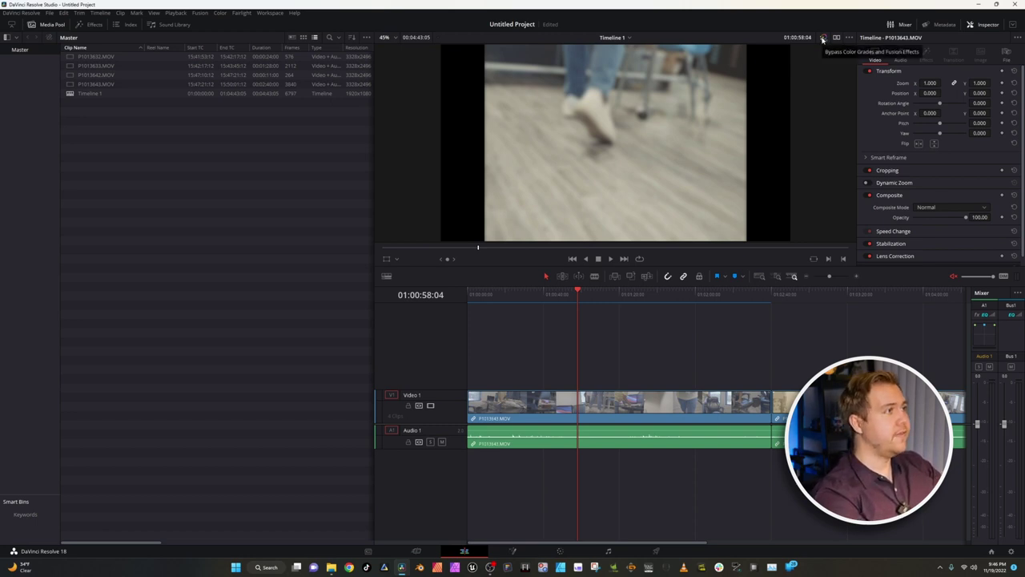
# Set the viewer's Bypass Color Grades and Fusion Effects button to bypass colour grades only
pyautogui.click(823, 38)
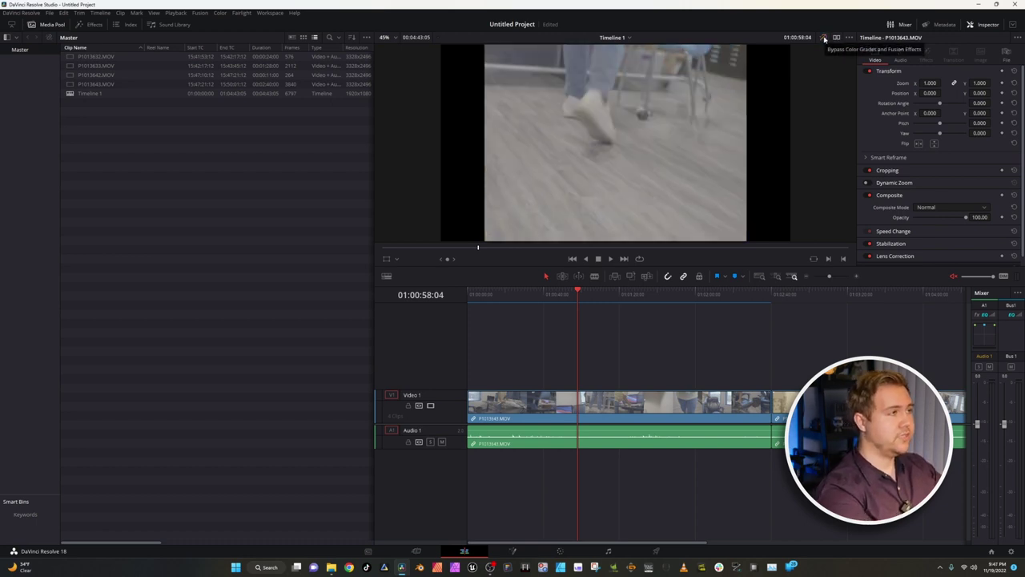
pyautogui.rightClick(824, 38)
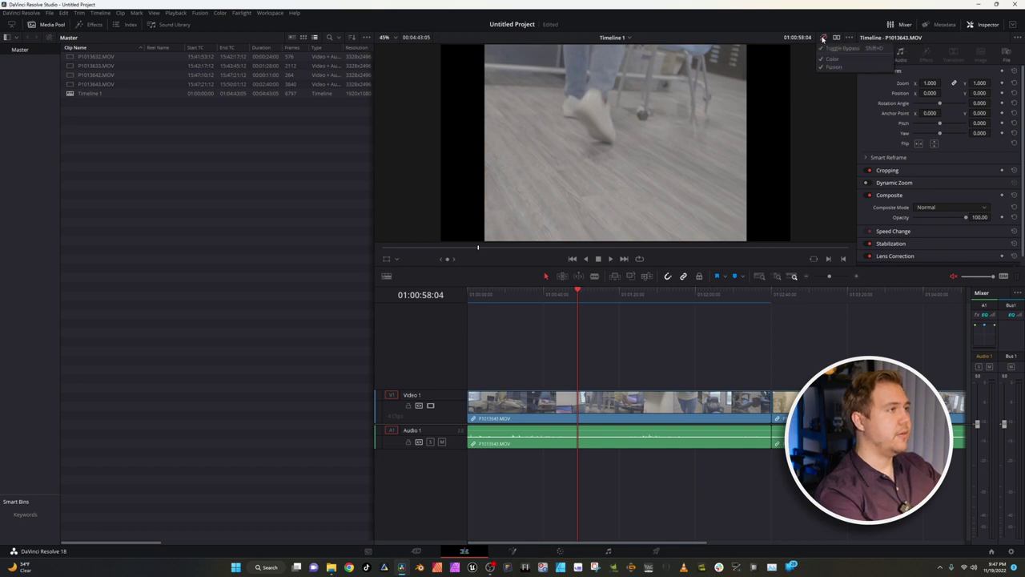
pyautogui.click(839, 67)
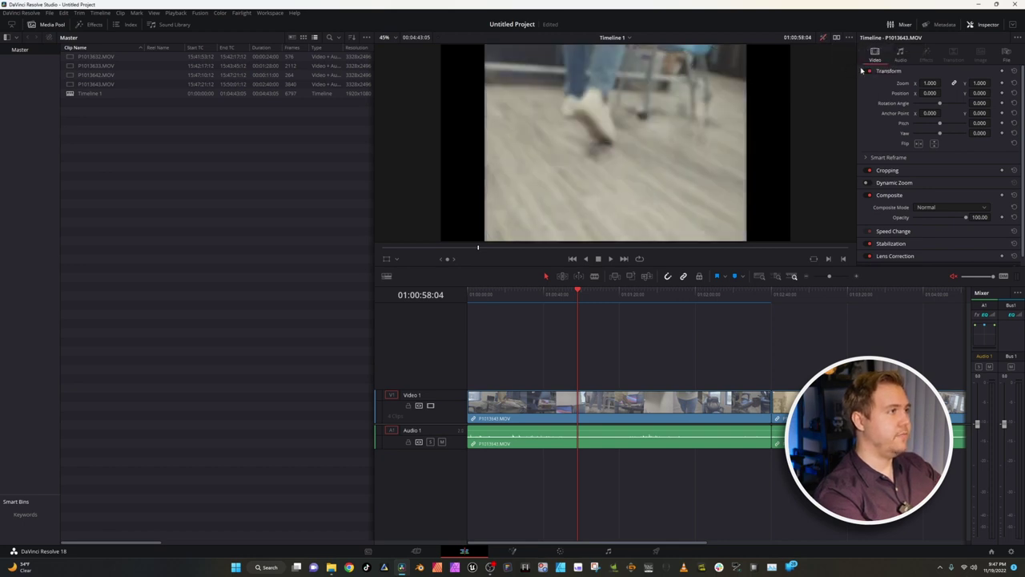
pyautogui.click(824, 39)
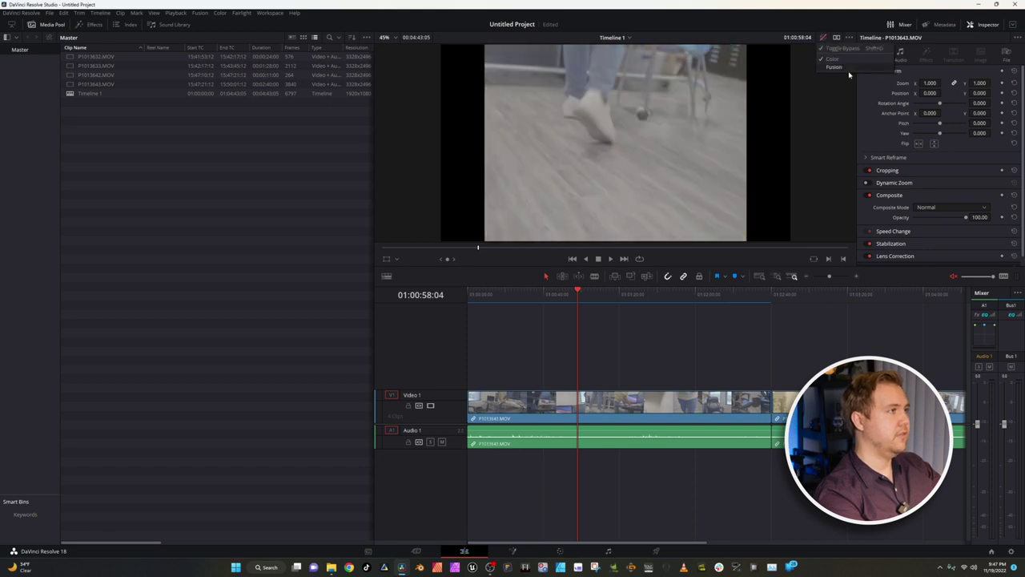